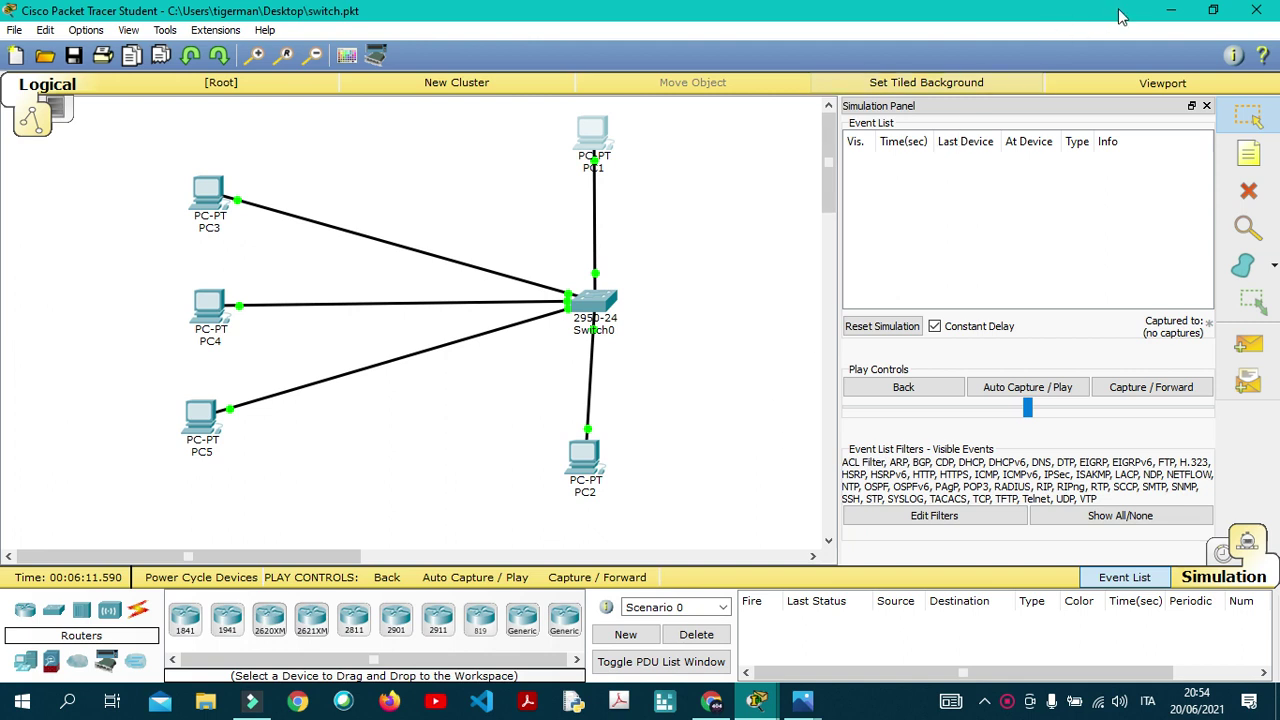
# Step: Close the PC3 device window, switch to Cattura.JPG in Photos and enlarge the Ethernet V.2 frame diagram to examine its fields
pyautogui.click(1171, 10)
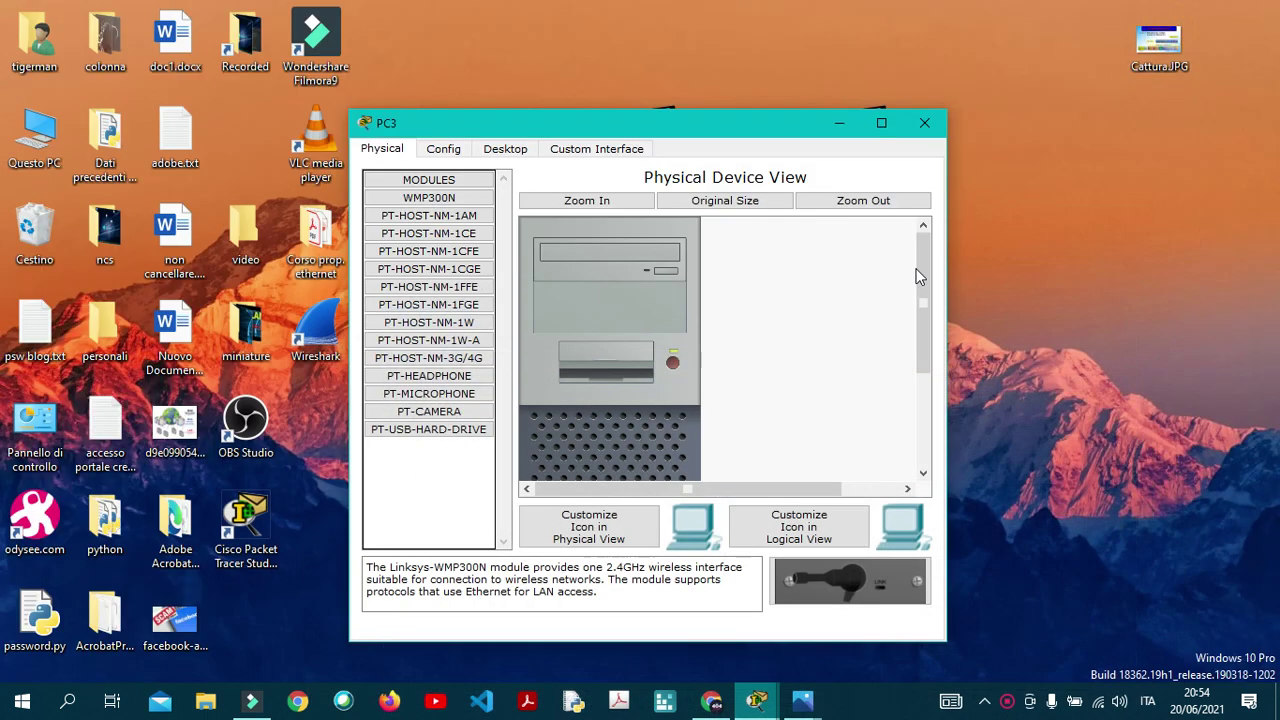
pyautogui.click(924, 122)
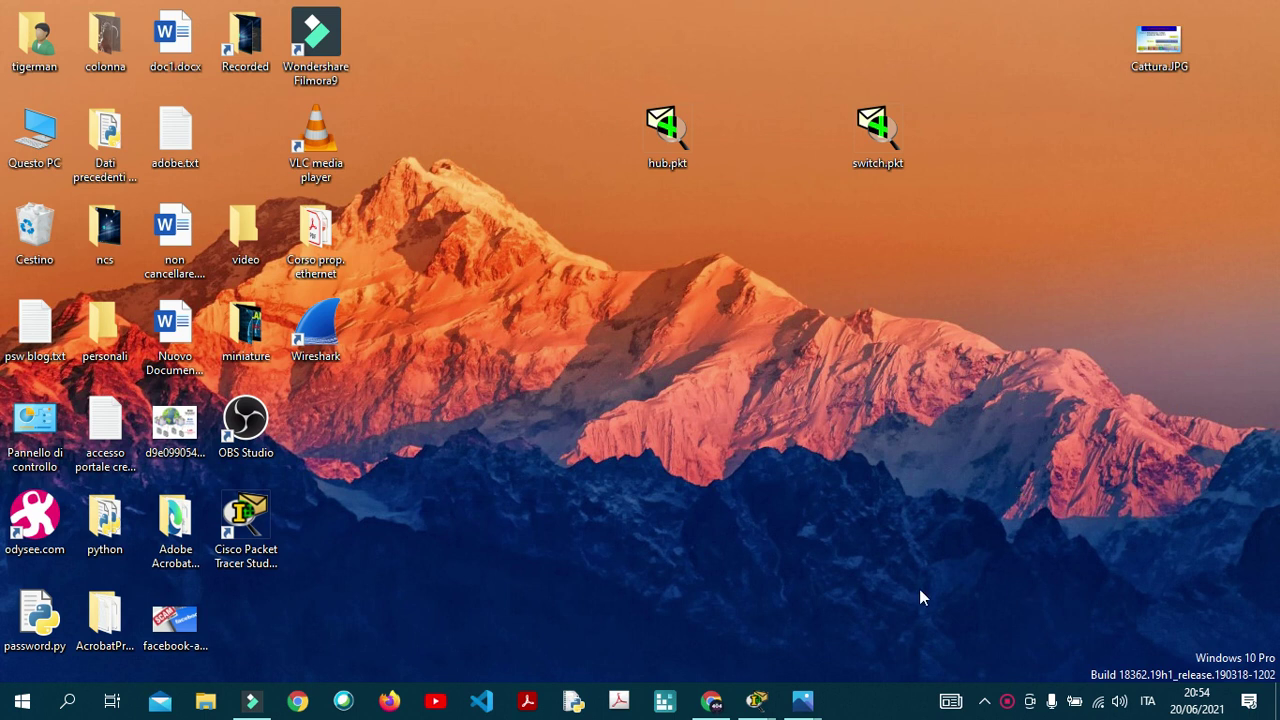
pyautogui.moveTo(803, 700)
pyautogui.click(560, 636)
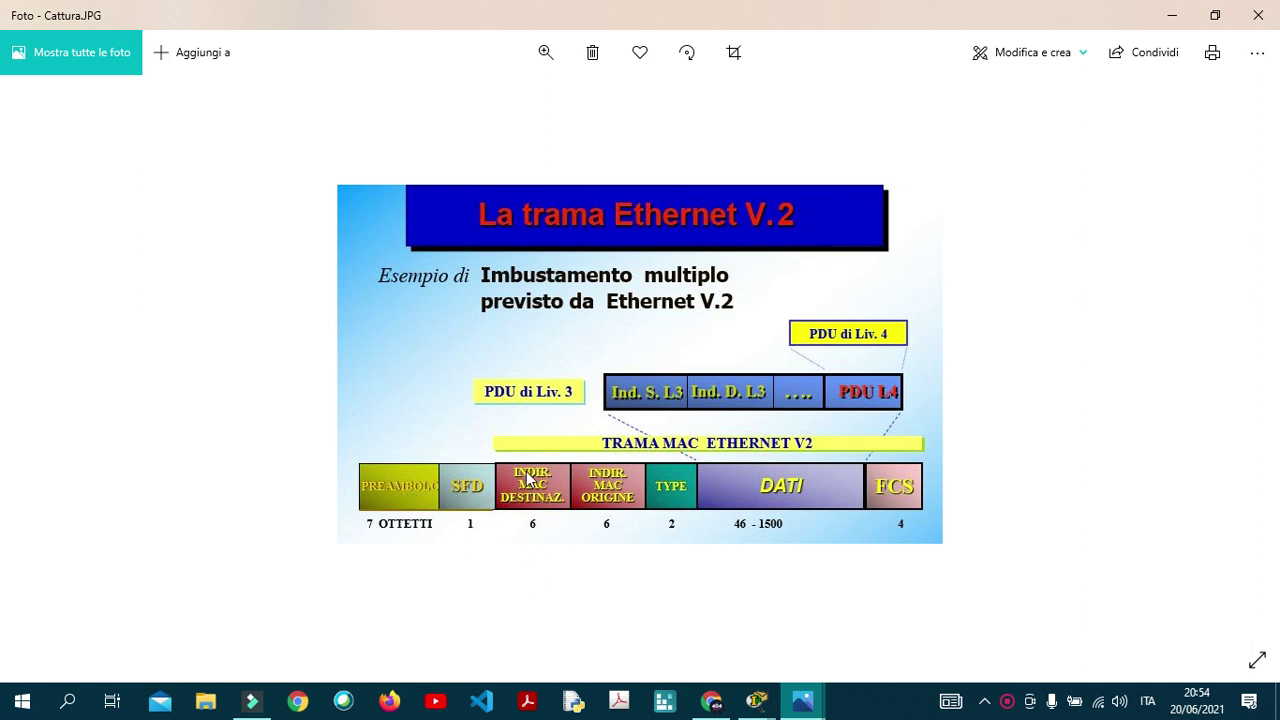
pyautogui.click(543, 55)
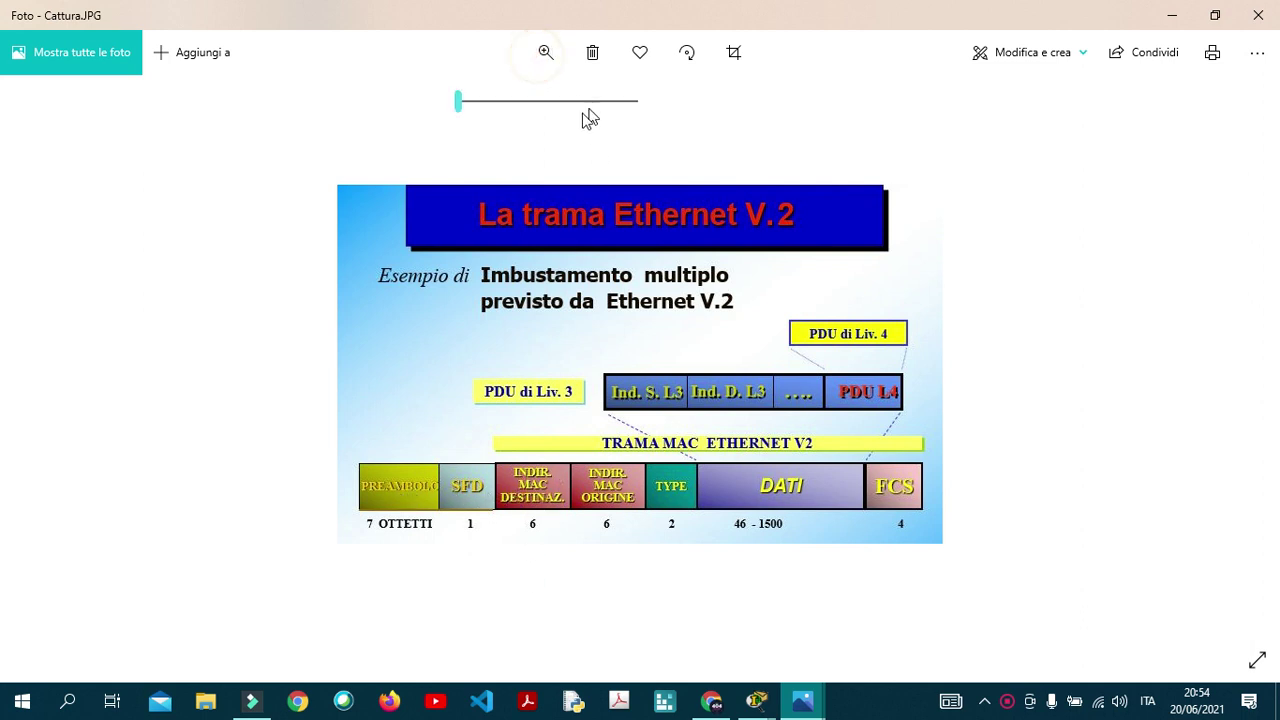
pyautogui.moveTo(458, 101); pyautogui.dragTo(482, 101)
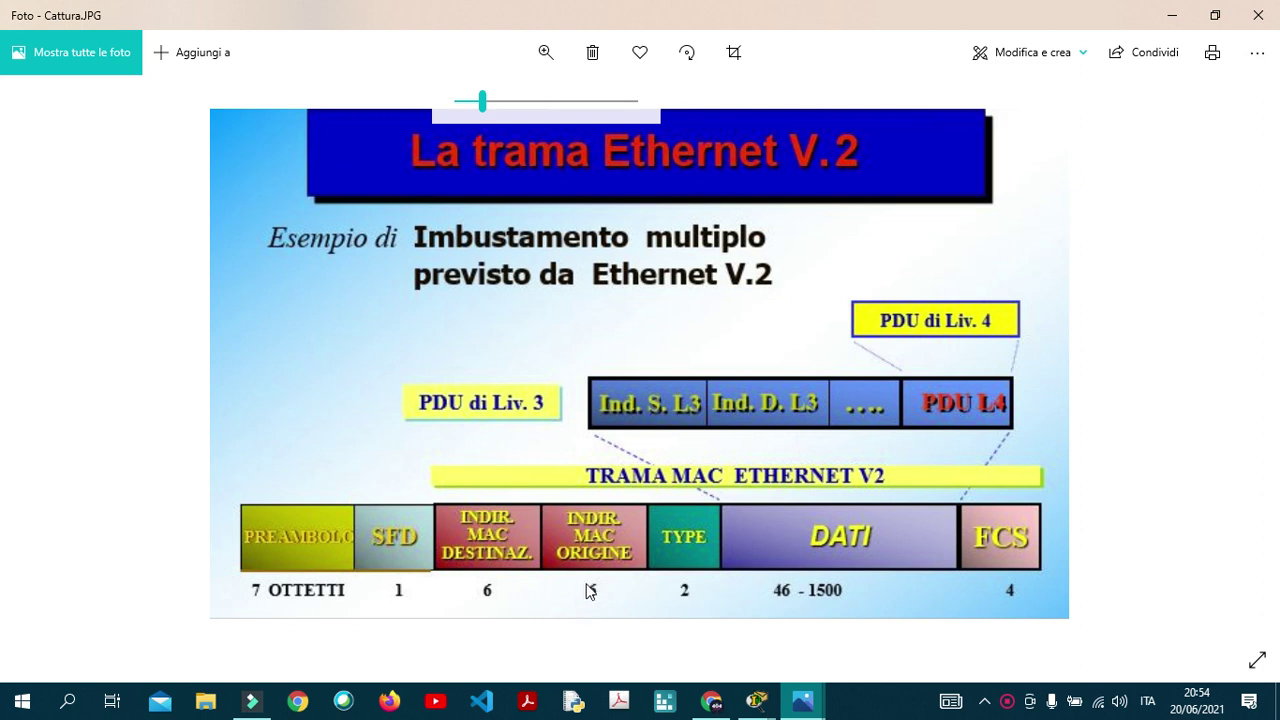
pyautogui.click(1257, 15)
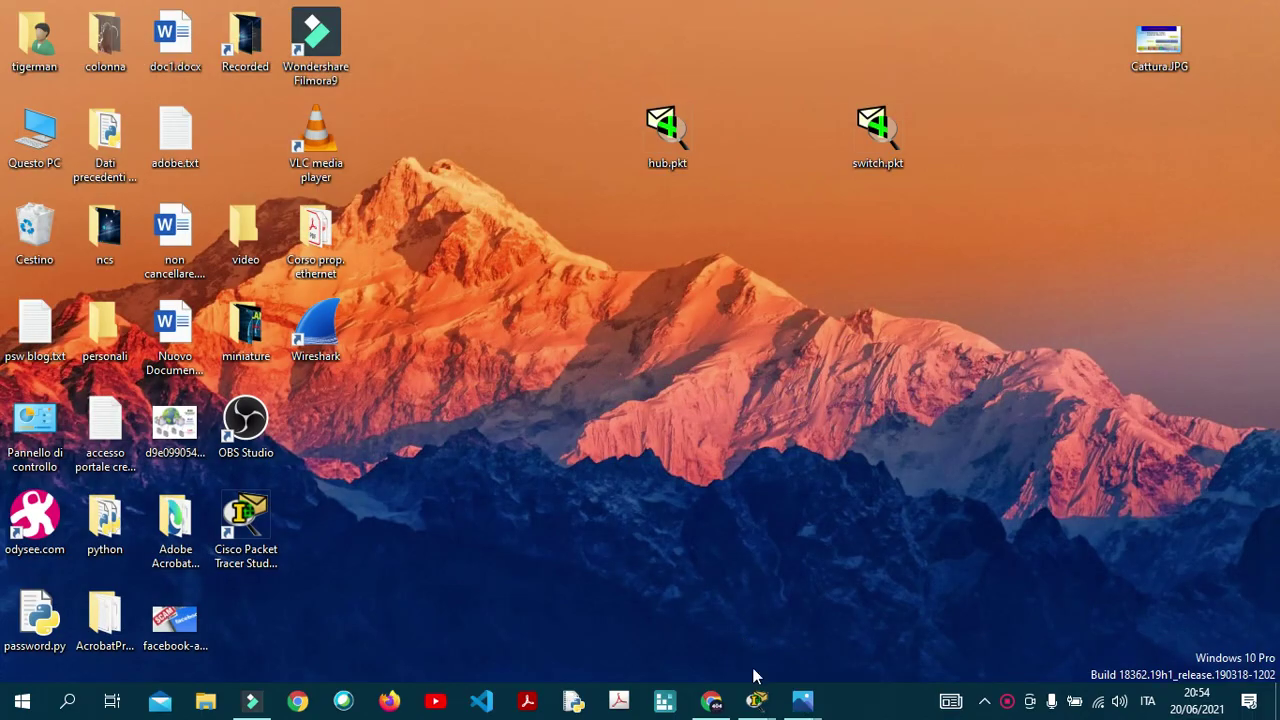
# Step: Switch back to switch.pkt in Packet Tracer, reset the simulation and add a simple PDU from PC1 to PC3
pyautogui.moveTo(757, 700)
pyautogui.click(697, 612)
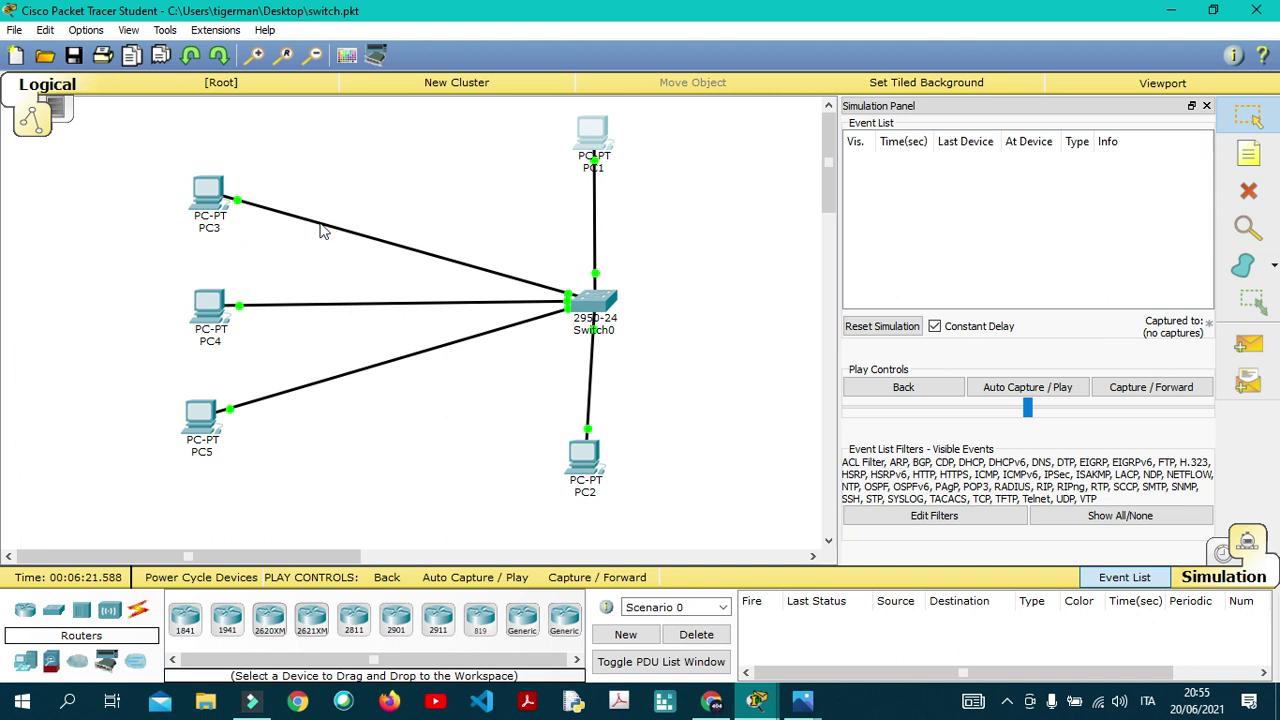
pyautogui.moveTo(217, 215)
pyautogui.click(897, 327)
pyautogui.click(1248, 343)
pyautogui.click(595, 141)
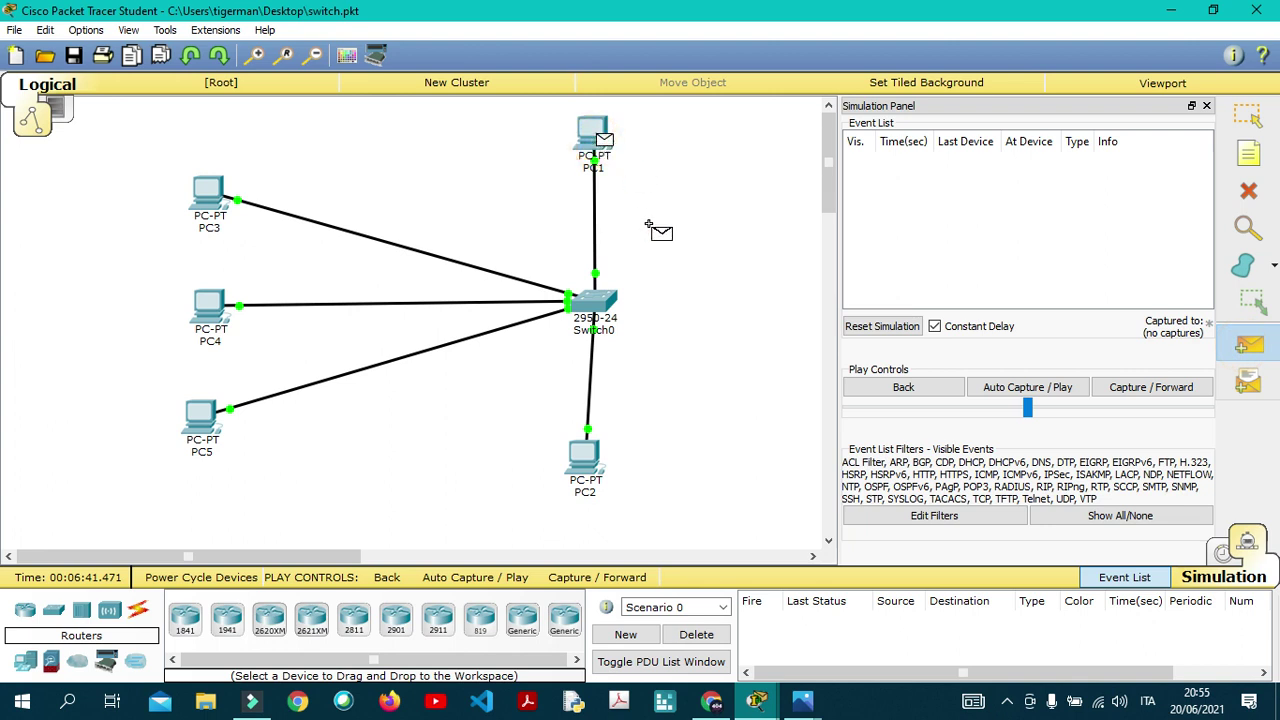
pyautogui.click(211, 217)
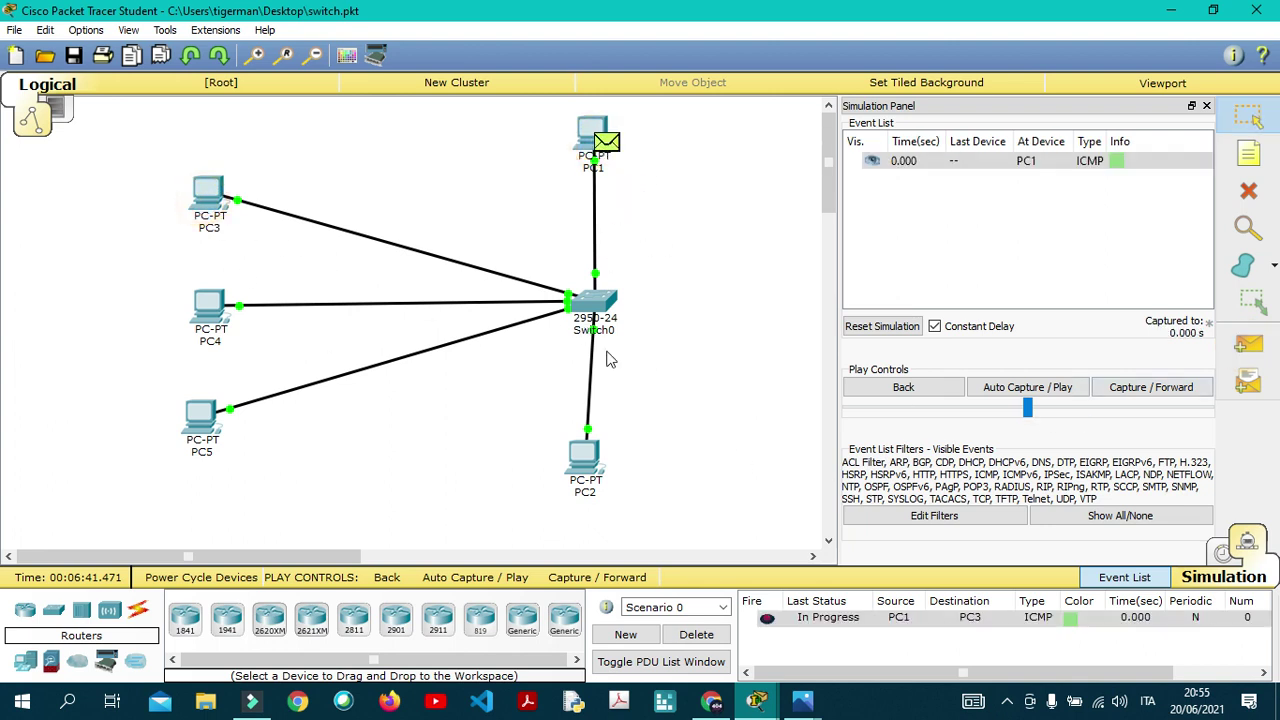
# Step: Advance the switch simulation event by event through four captures, following the ICMP packet from PC1 to PC3 and back
pyautogui.click(1128, 387)
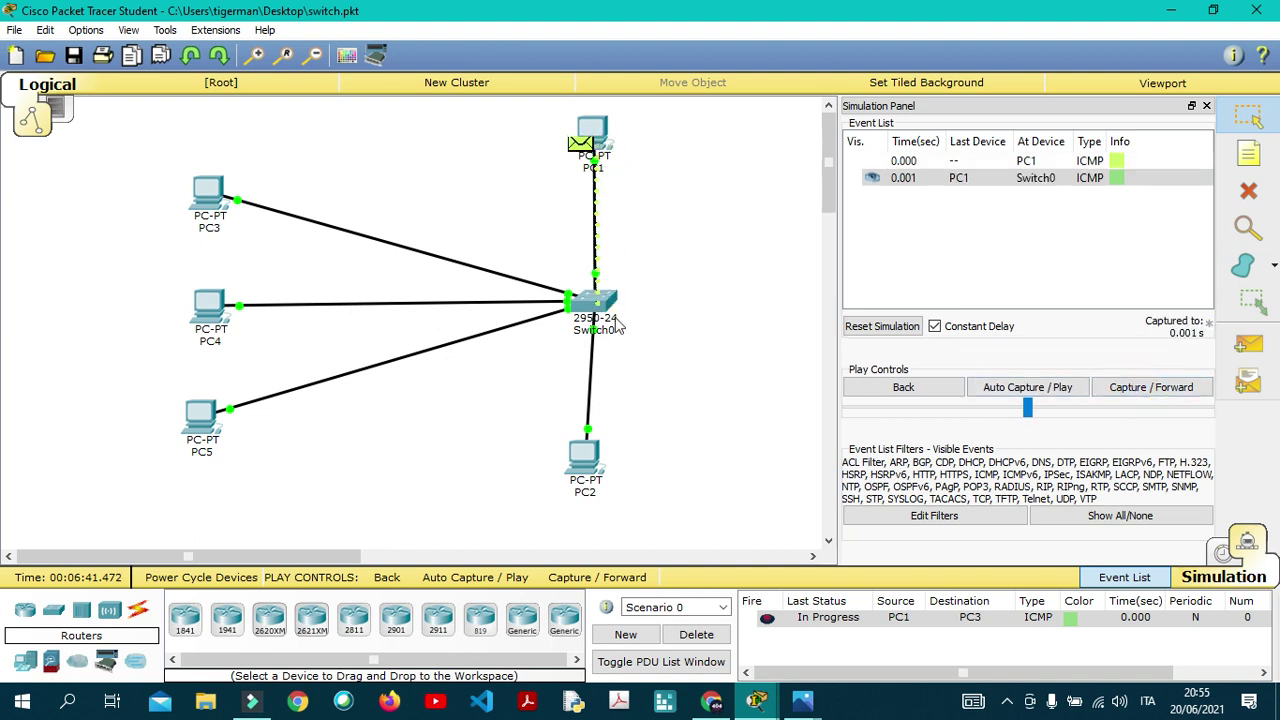
pyautogui.click(1128, 387)
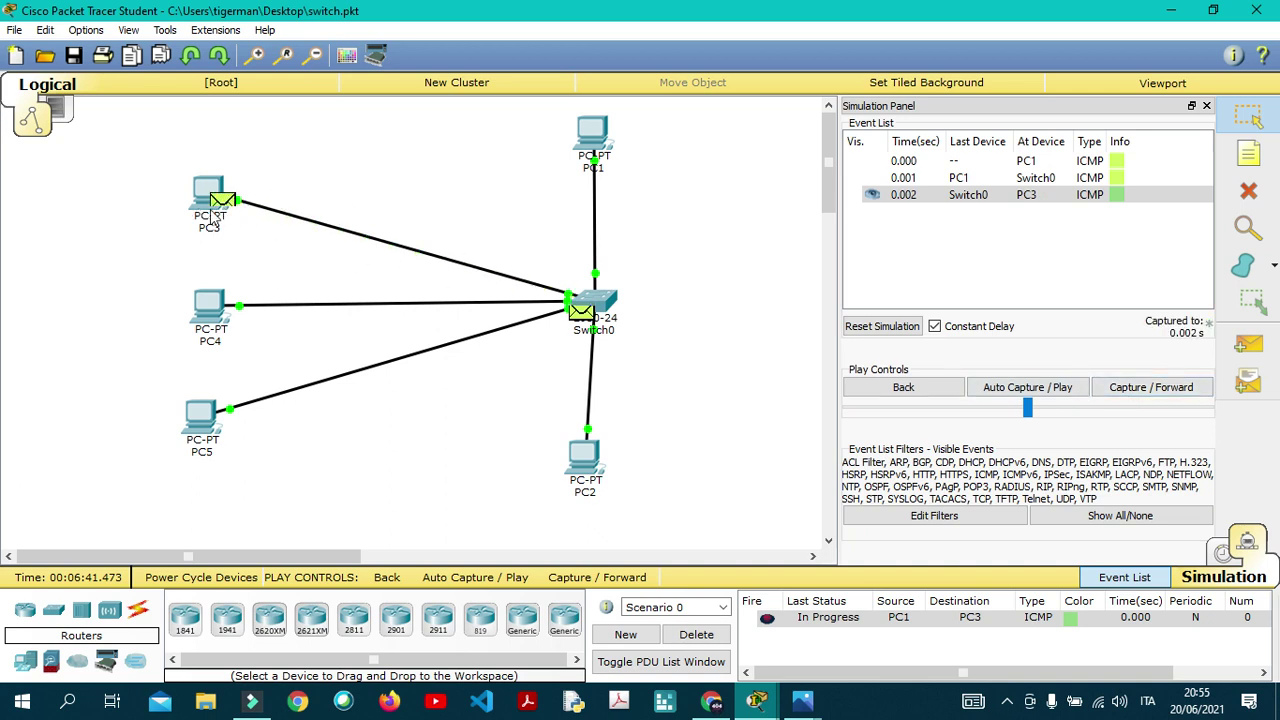
pyautogui.moveTo(211, 212)
pyautogui.moveTo(593, 303)
pyautogui.moveTo(593, 302)
pyautogui.click(1145, 387)
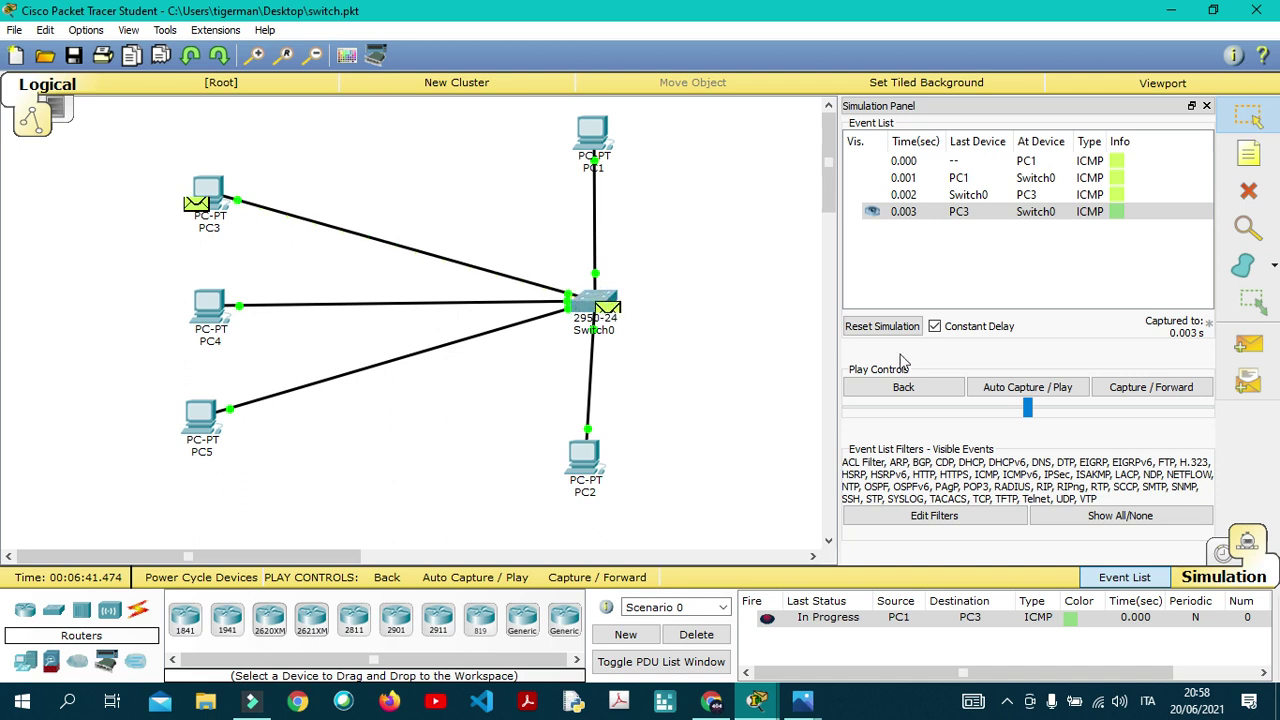
pyautogui.click(1125, 387)
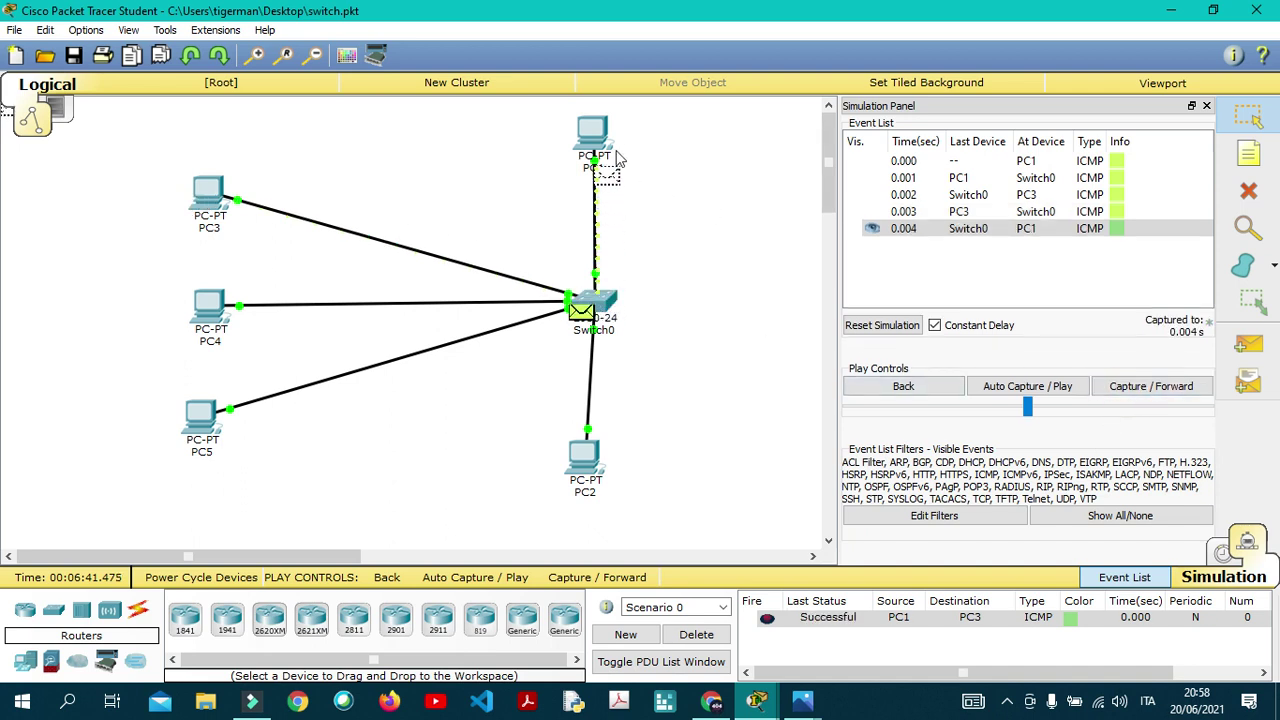
pyautogui.moveTo(615, 188)
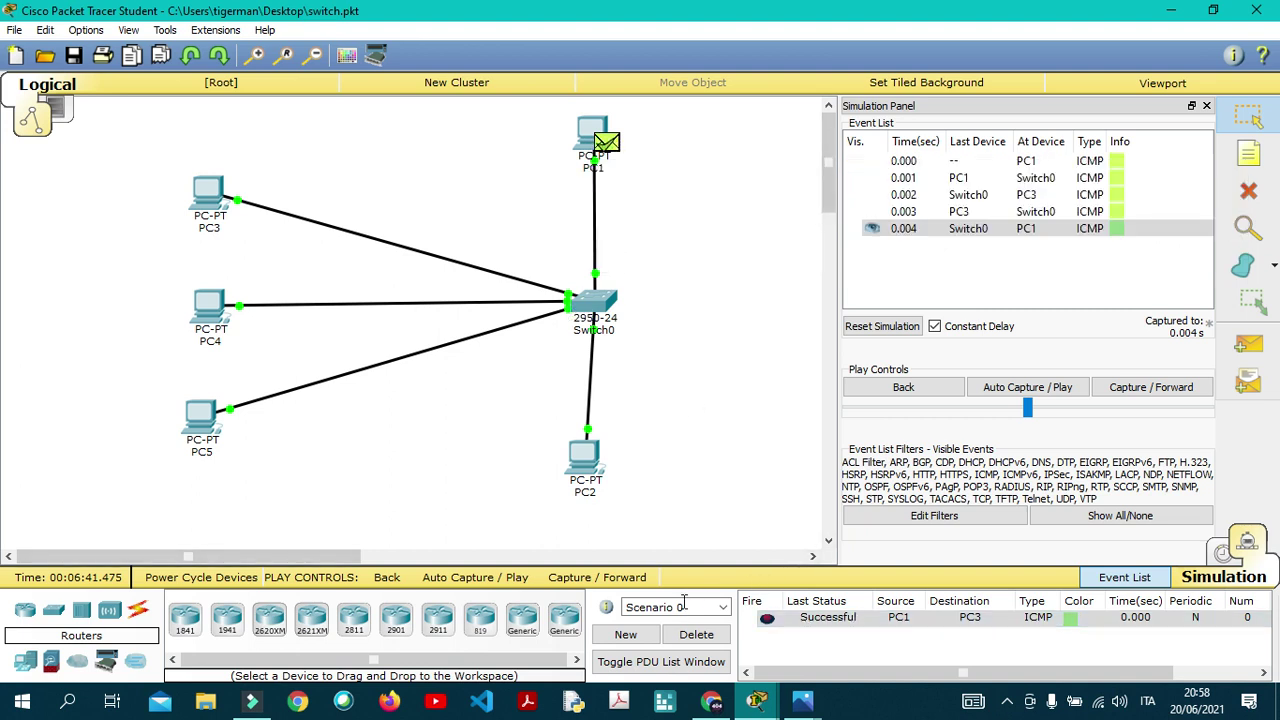
# Step: Delete the PDU scenario of the switch network, reset its simulation and minimize the Packet Tracer window
pyautogui.click(696, 634)
pyautogui.click(888, 327)
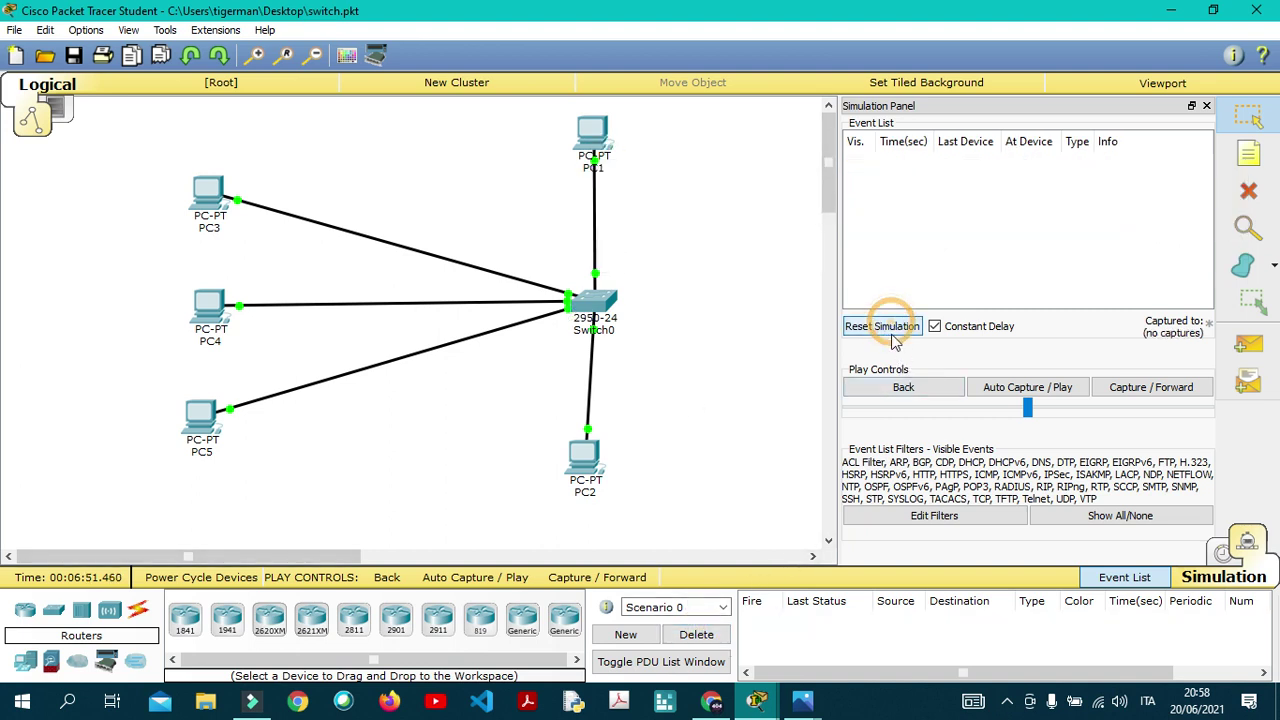
pyautogui.click(1171, 10)
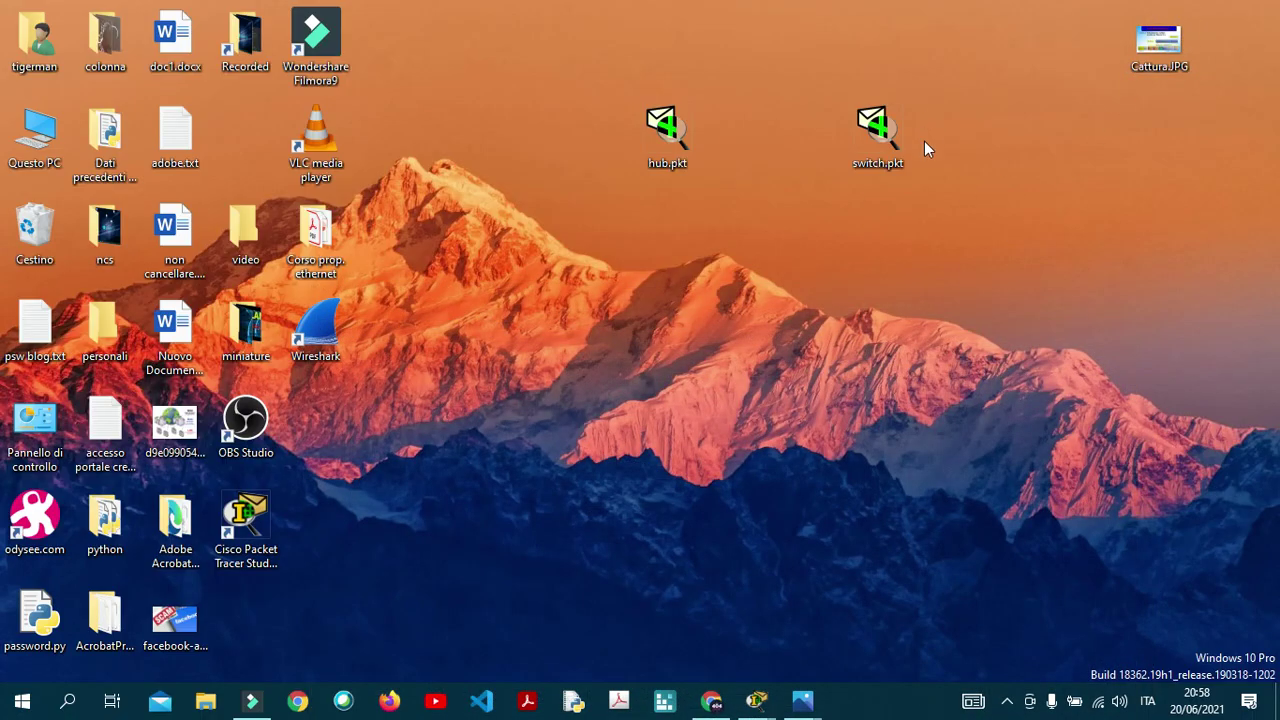
# Step: Open hub.pkt from the desktop, maximize its window and put the network in Simulation mode
pyautogui.doubleClick(672, 130)
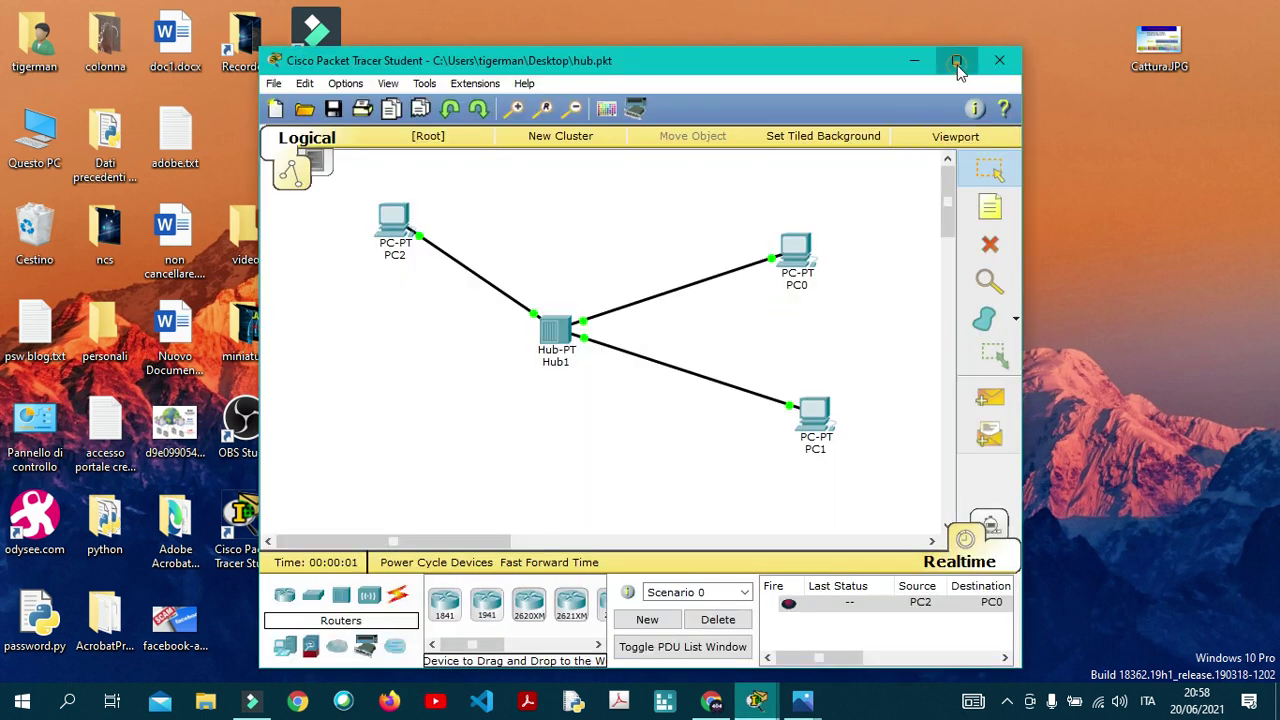
pyautogui.click(957, 62)
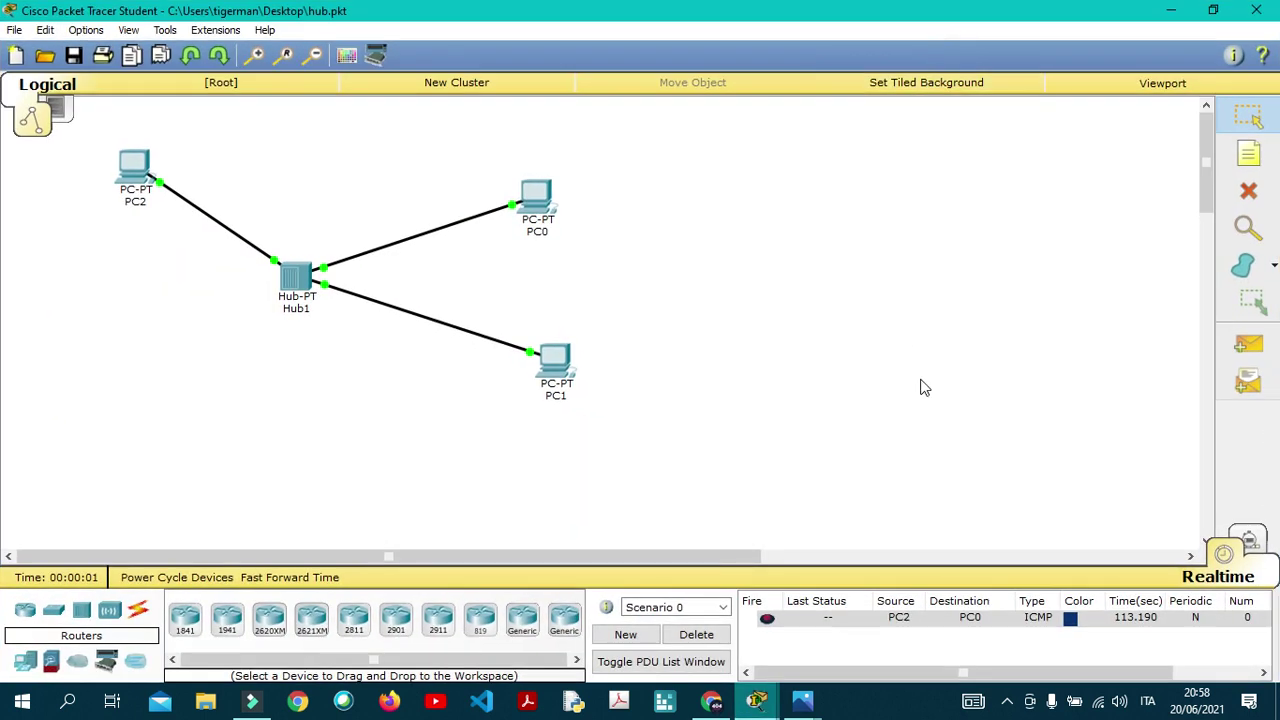
pyautogui.click(1247, 540)
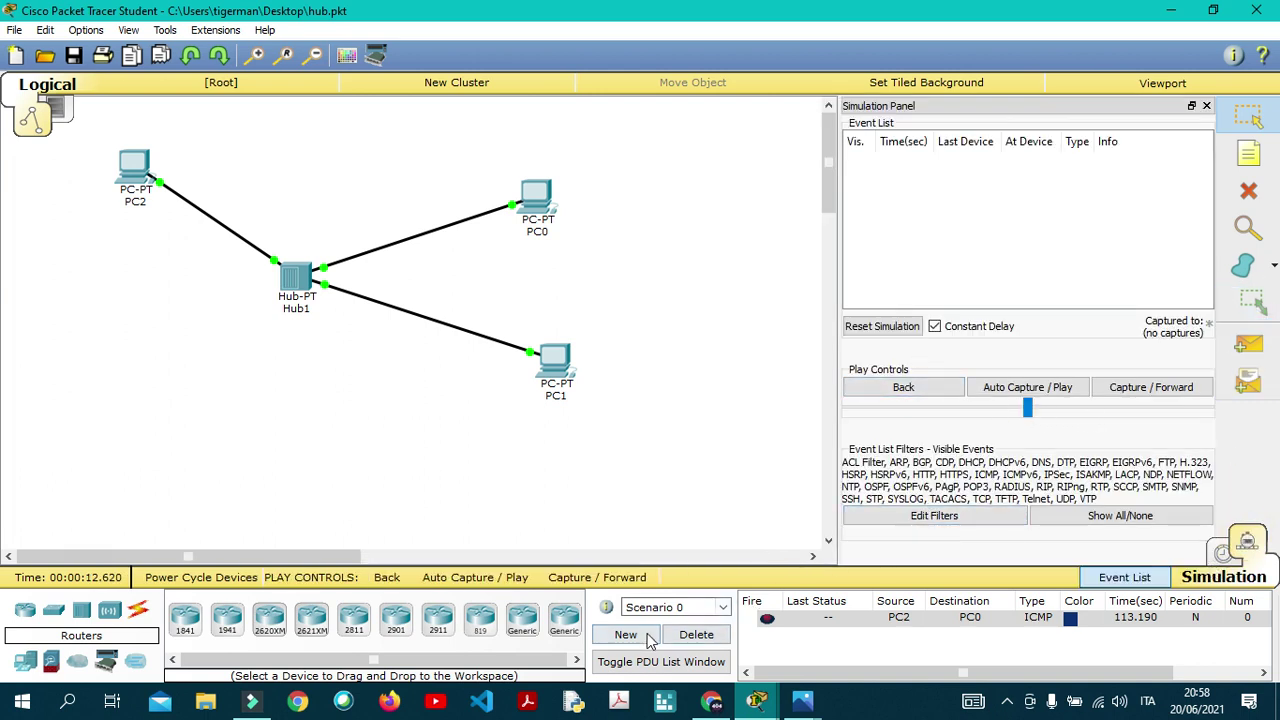
# Step: Delete the existing PC2-to-PC0 scenario, reset the simulation and add a simple PDU from PC0 to PC2
pyautogui.click(696, 635)
pyautogui.click(890, 330)
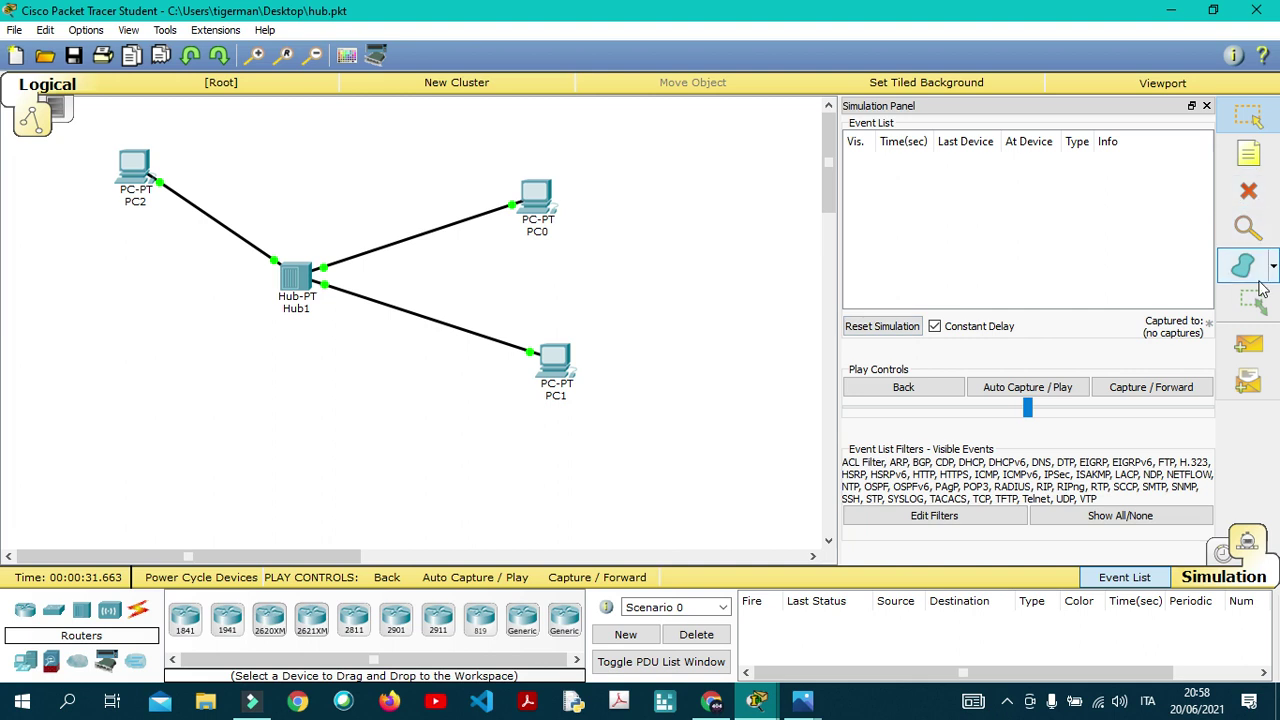
pyautogui.click(1247, 344)
pyautogui.click(541, 203)
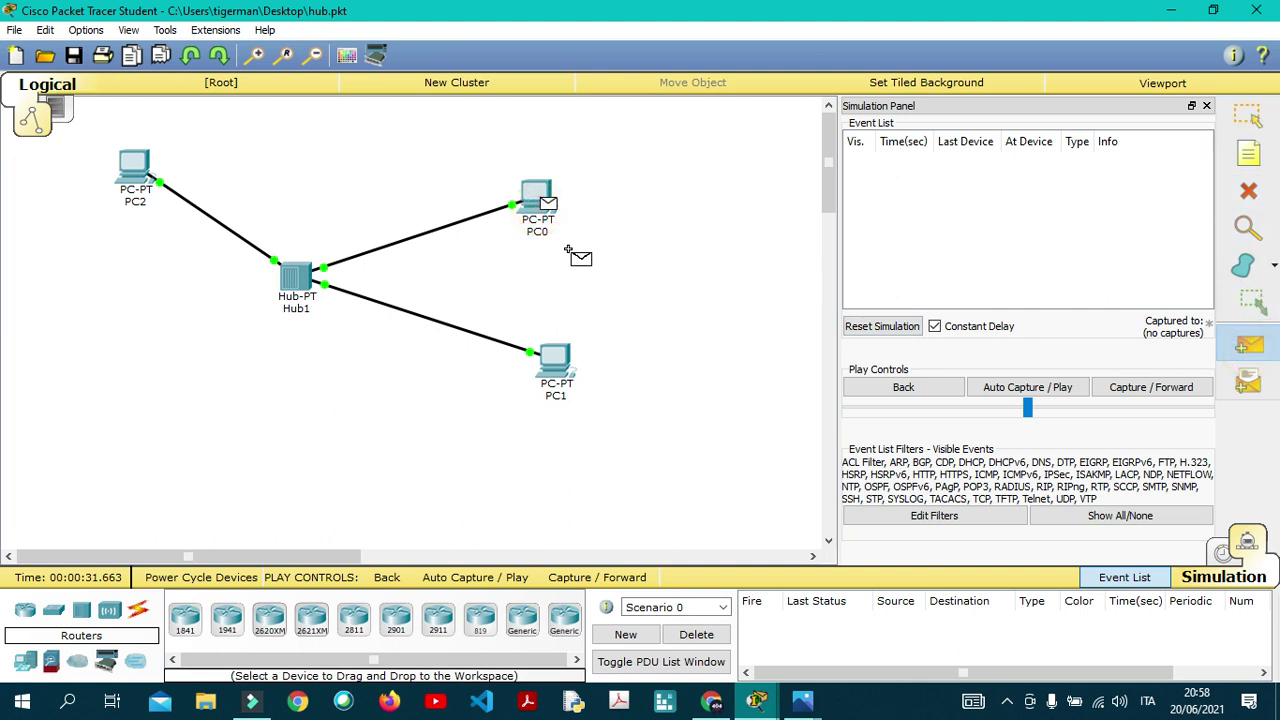
pyautogui.click(135, 185)
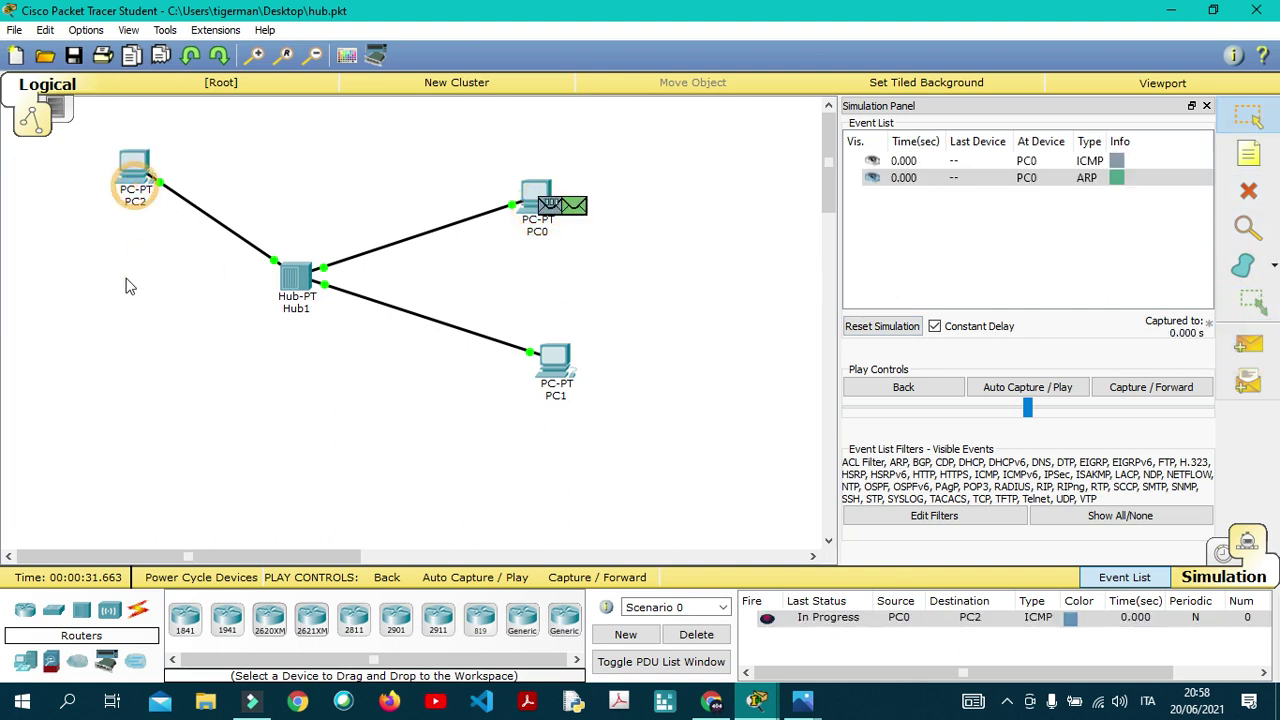
# Step: Advance the hub simulation through four captures to follow the ARP exchange between PC0 and PC2, and minimize the window
pyautogui.click(1112, 390)
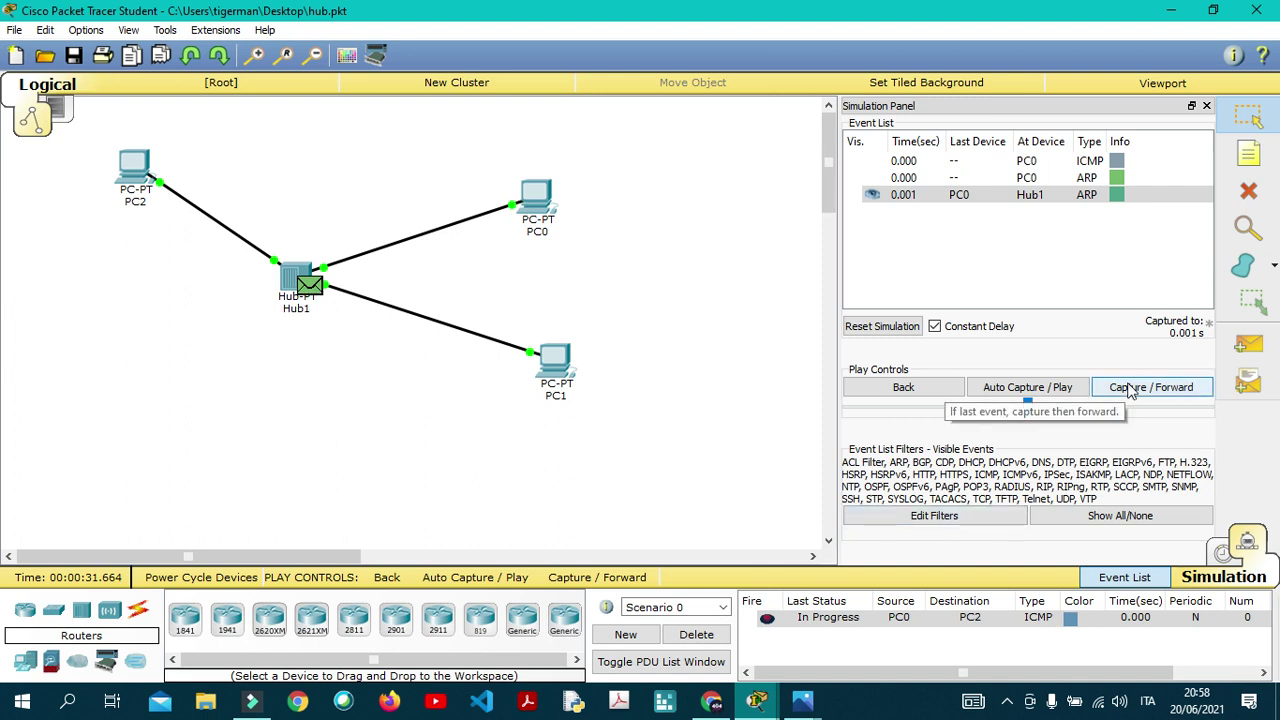
pyautogui.click(1130, 390)
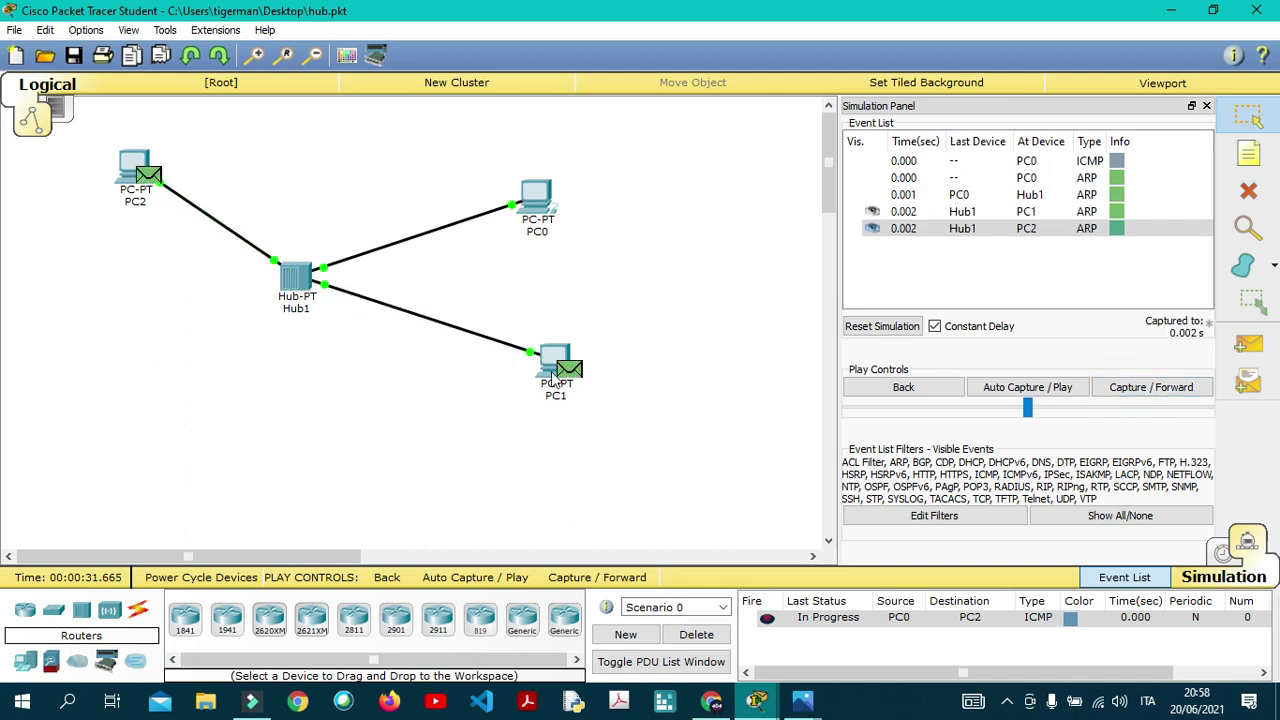
pyautogui.click(1142, 389)
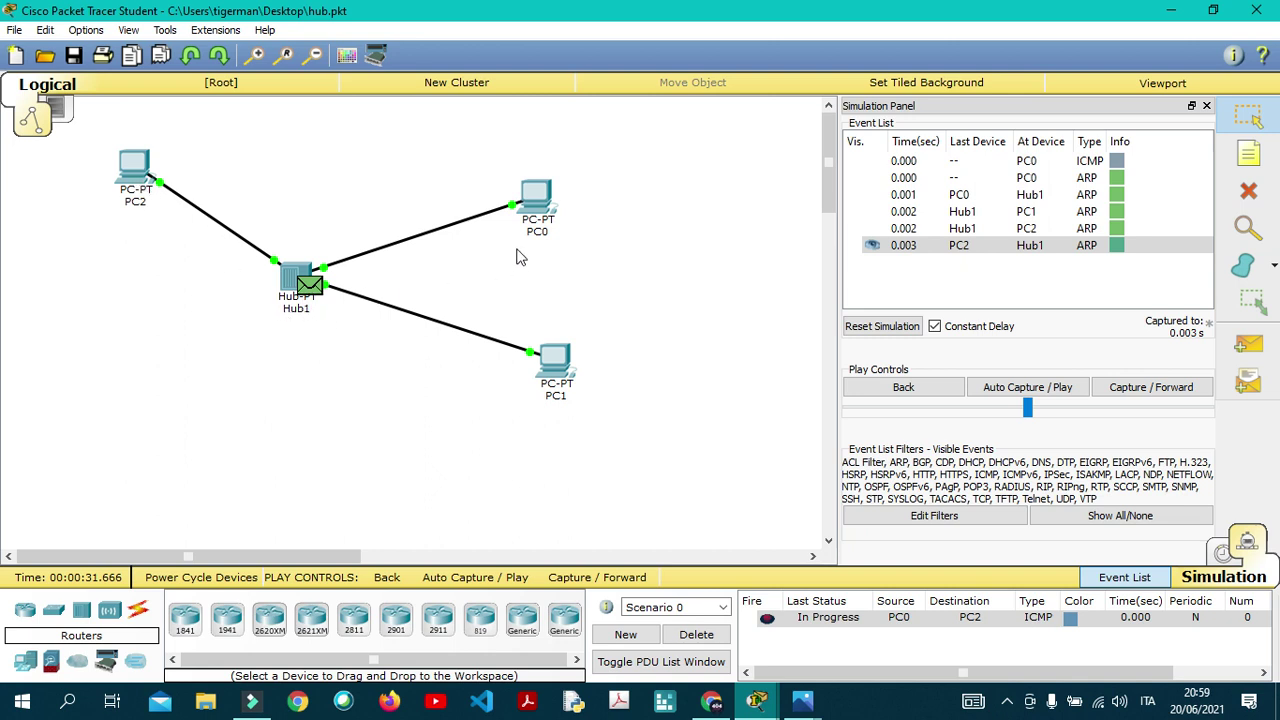
pyautogui.click(1128, 393)
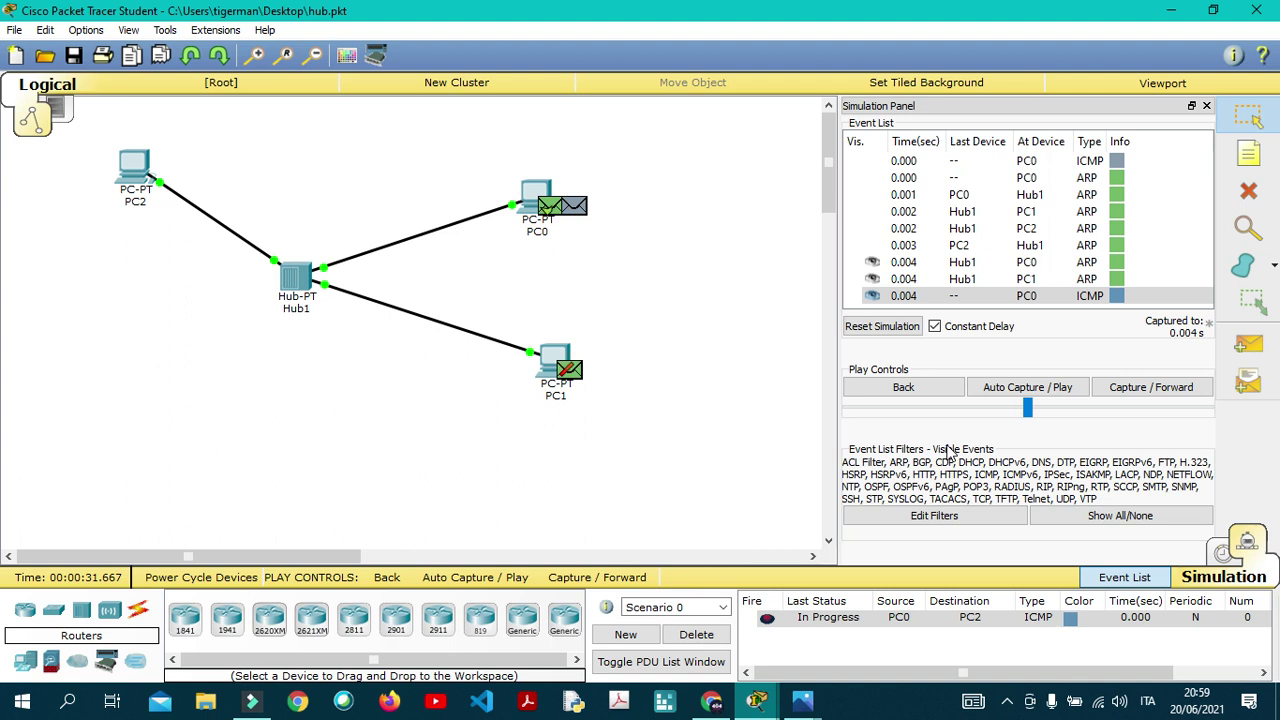
pyautogui.click(1171, 10)
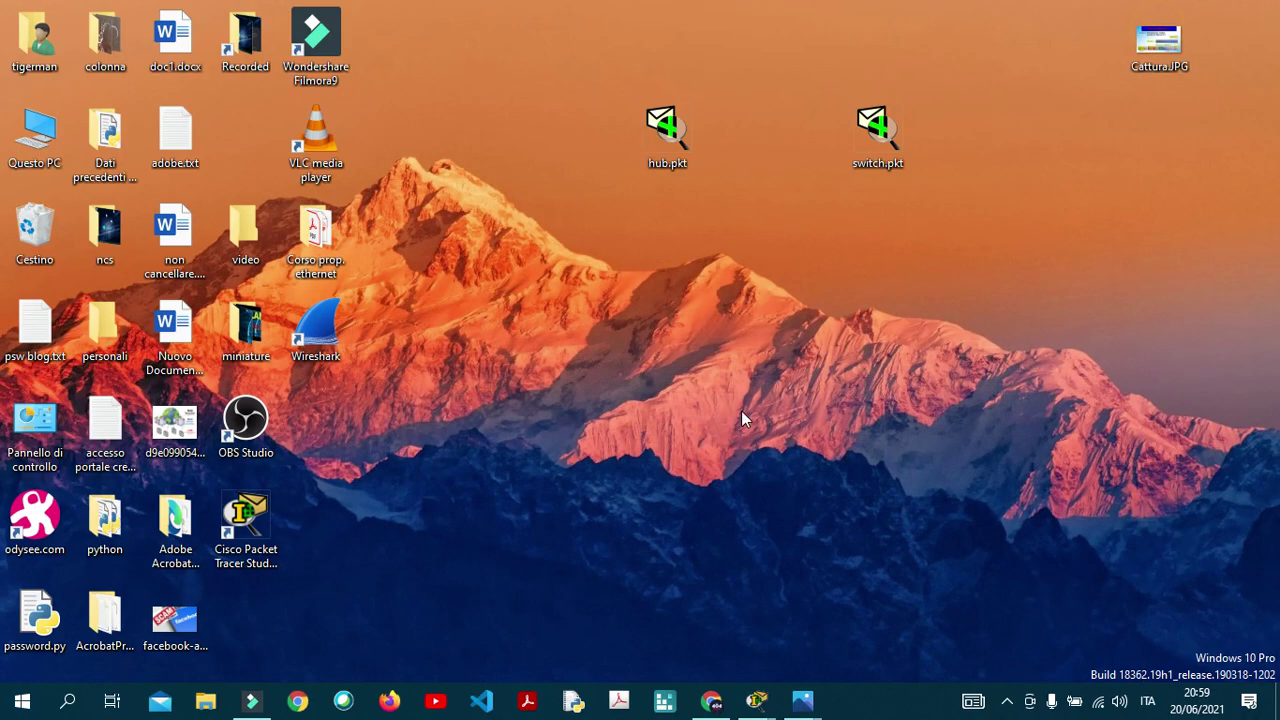